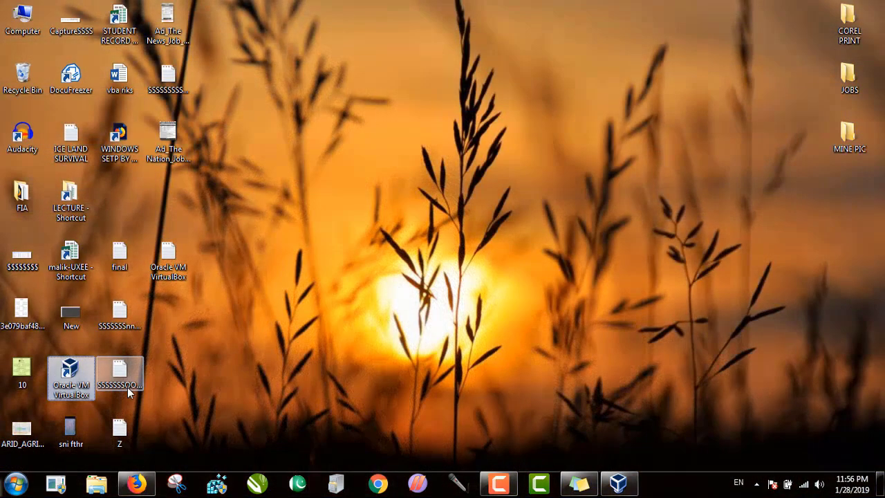
Step: Open VirtualBox and set up a new Windows 7 (64-bit) virtual machine named TEST ISO WINDOWS with 512 MB of memory
key("Return")
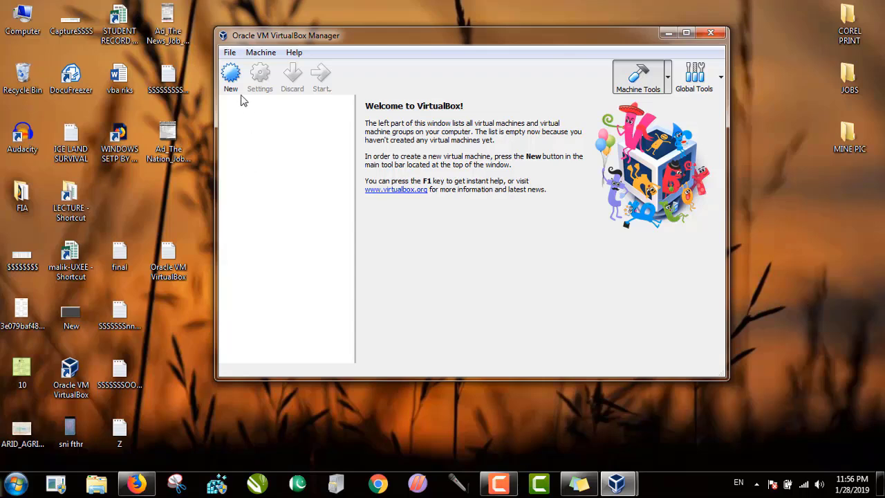
left_click(231, 81)
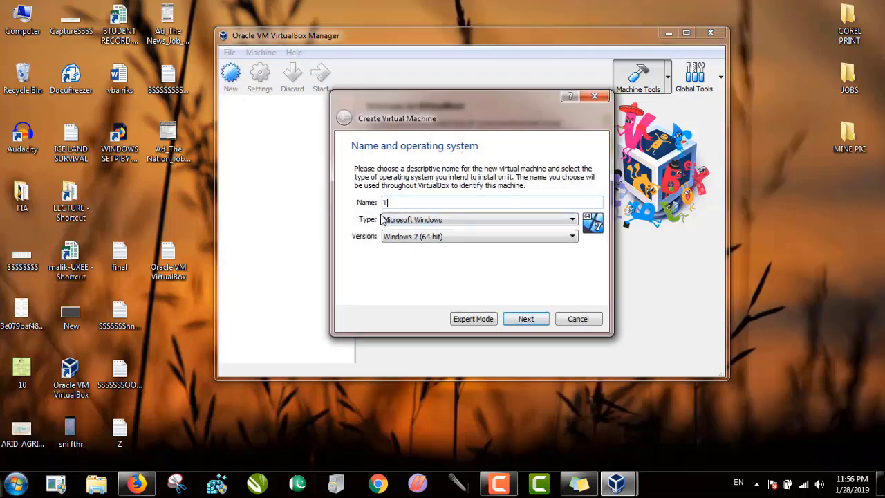
type("TEST ISO WINDOWS")
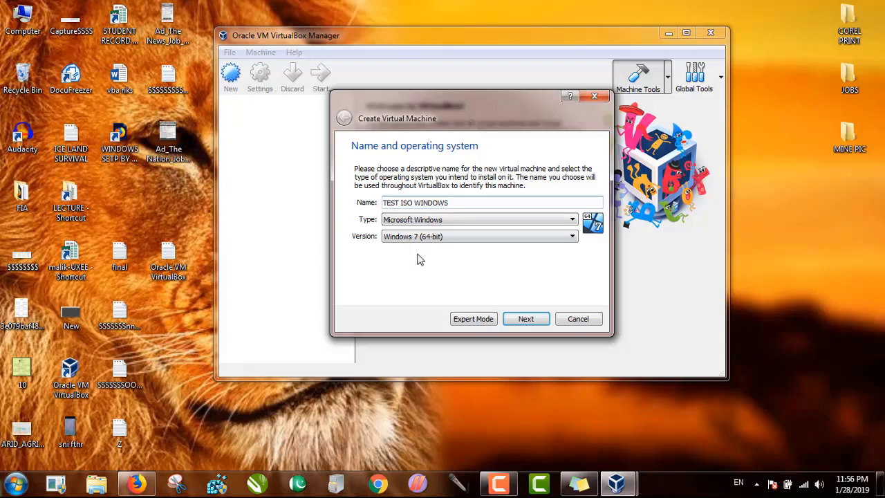
left_click(522, 325)
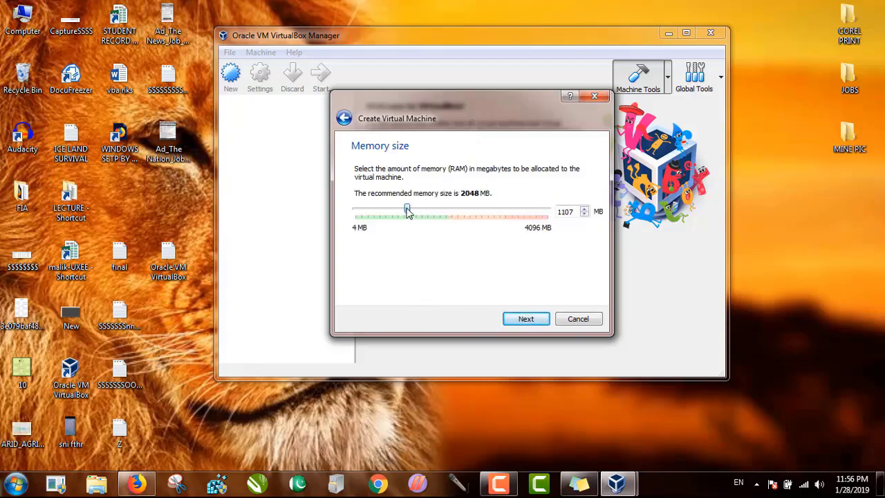
left_click_drag(397, 211, 389, 211)
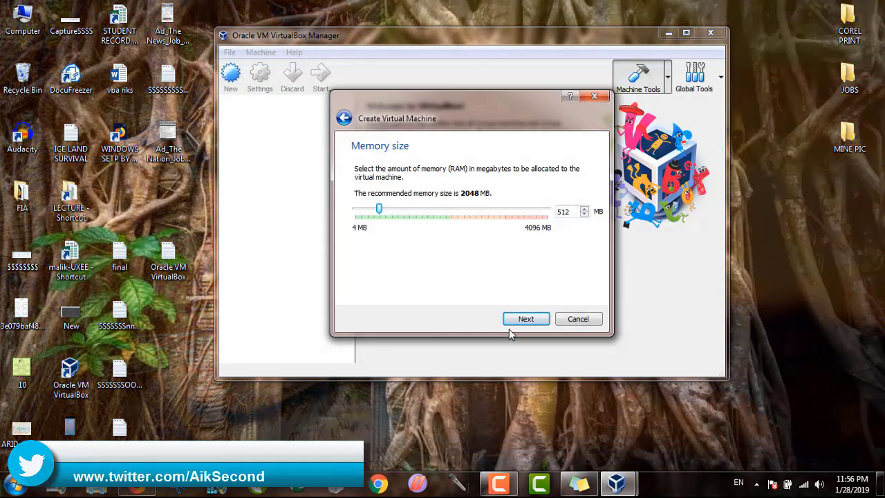
left_click(512, 319)
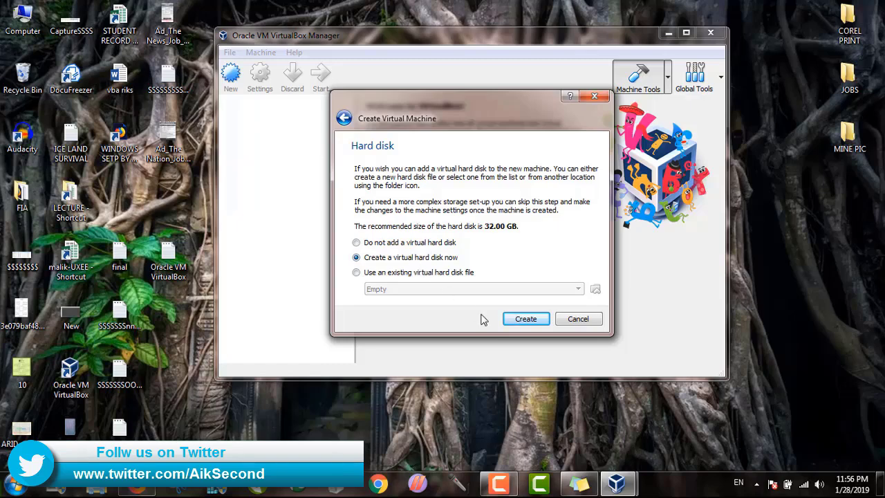
Step: Create a new virtual hard disk for the machine as a dynamically allocated VDI file
left_click(526, 318)
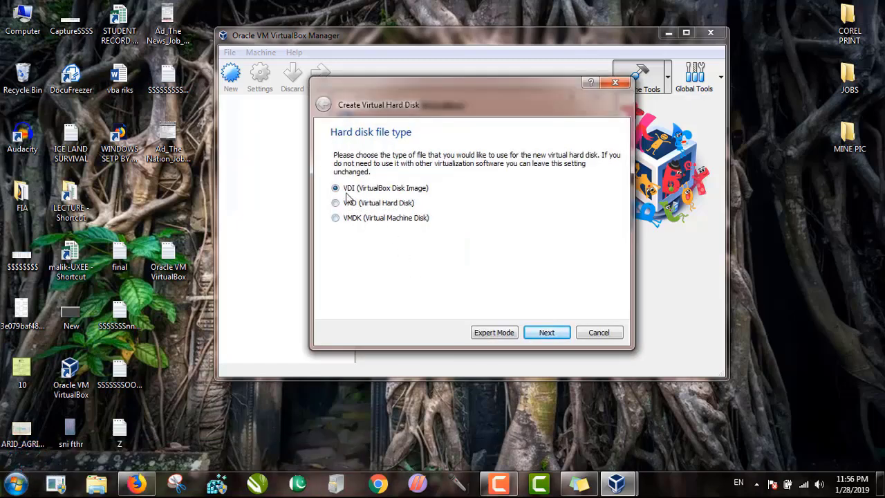
left_click(540, 334)
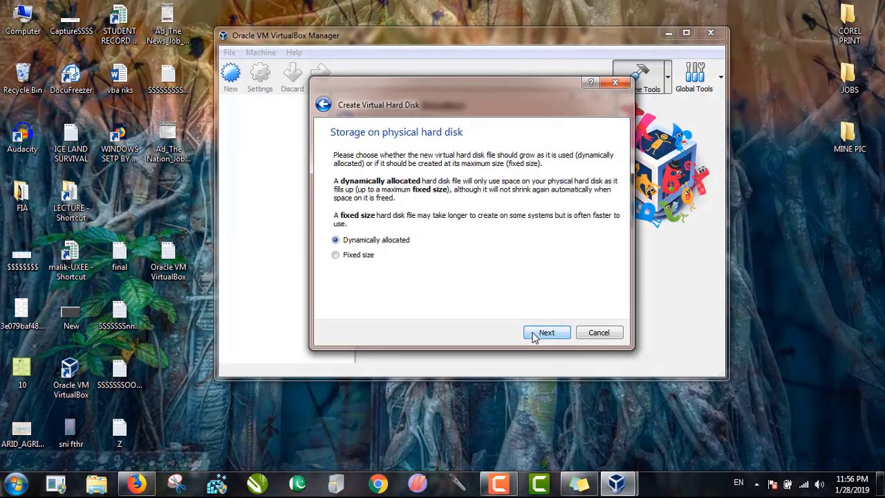
left_click(544, 332)
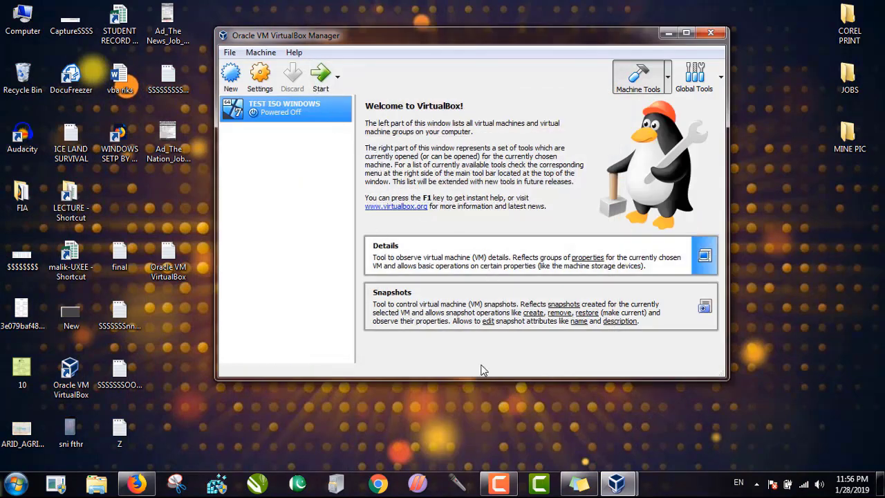
Step: Start the TEST ISO WINDOWS machine using the NTLite ISO from the ISO folder as its start-up disk
left_click(320, 77)
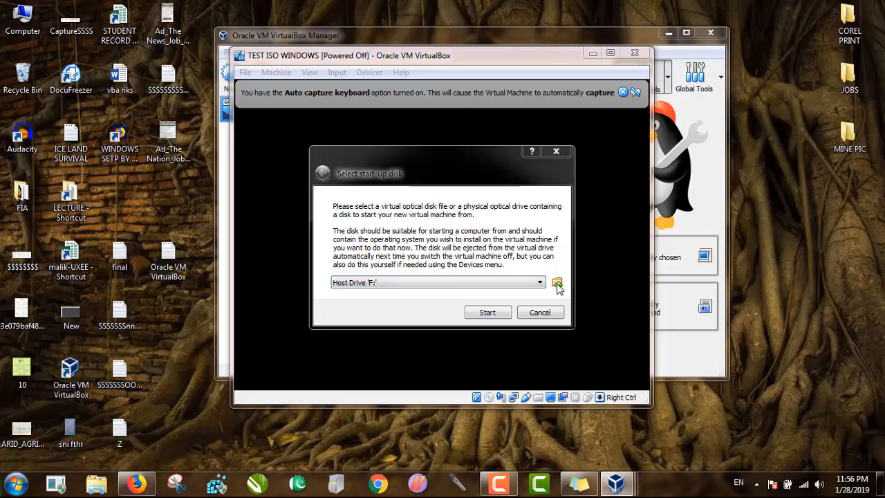
left_click(557, 283)
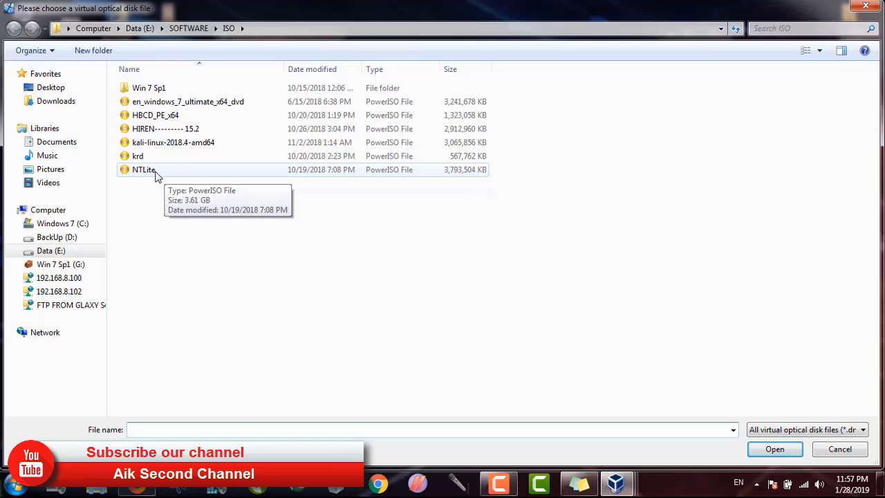
left_click(156, 173)
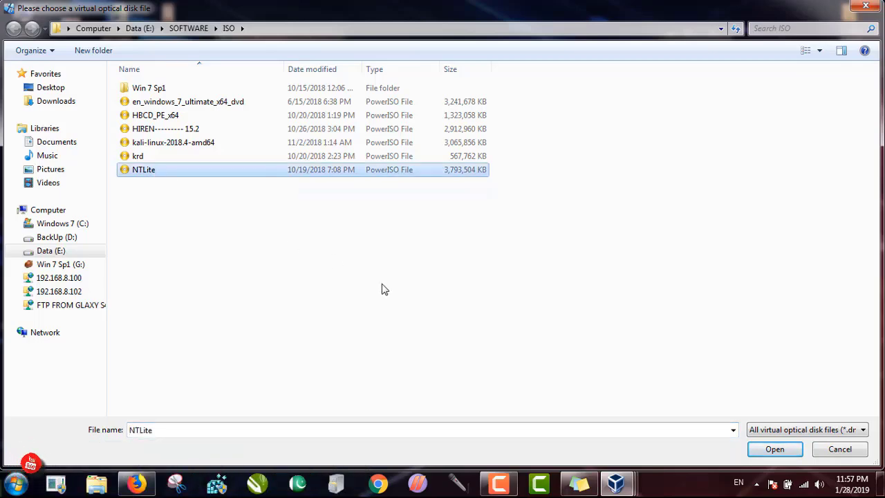
left_click(774, 450)
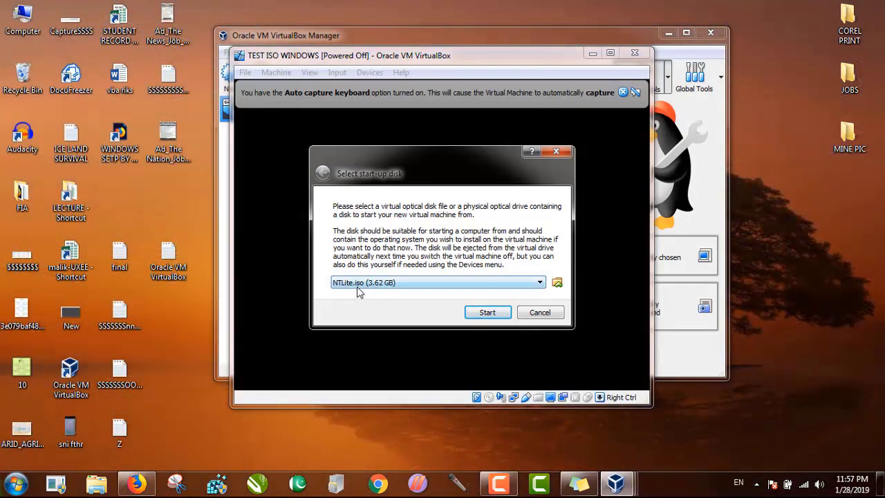
left_click(487, 312)
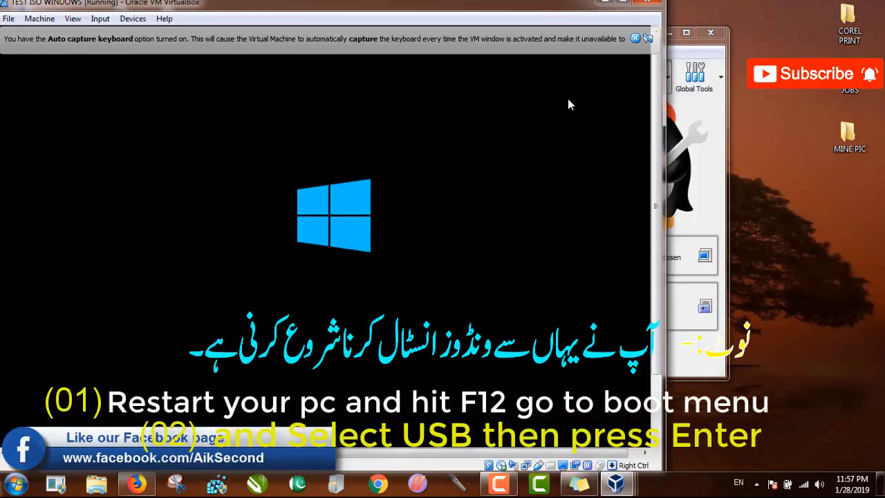
Step: Dismiss the keyboard capture notice and maximize the running virtual machine's window
left_click(635, 39)
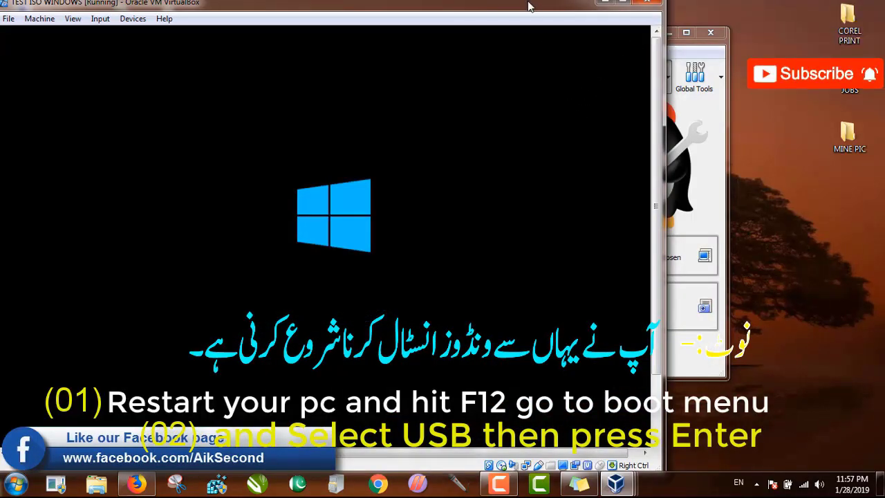
left_click(621, 4)
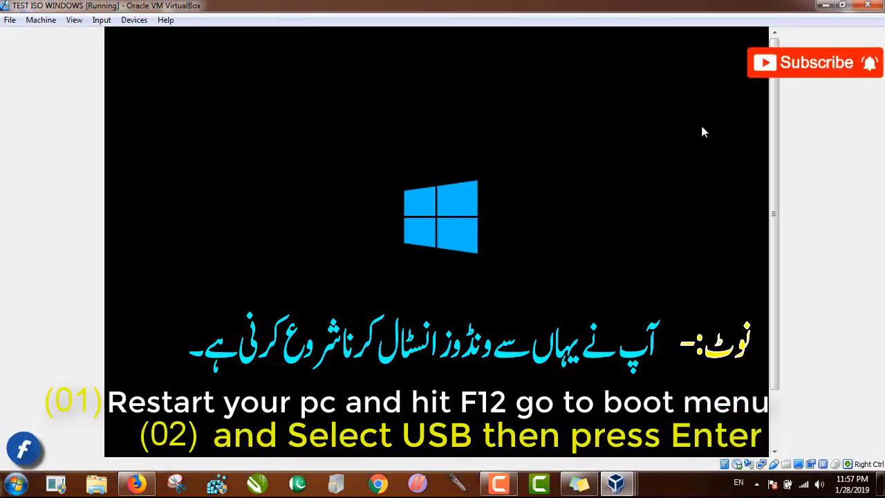
left_click_drag(776, 99, 778, 136)
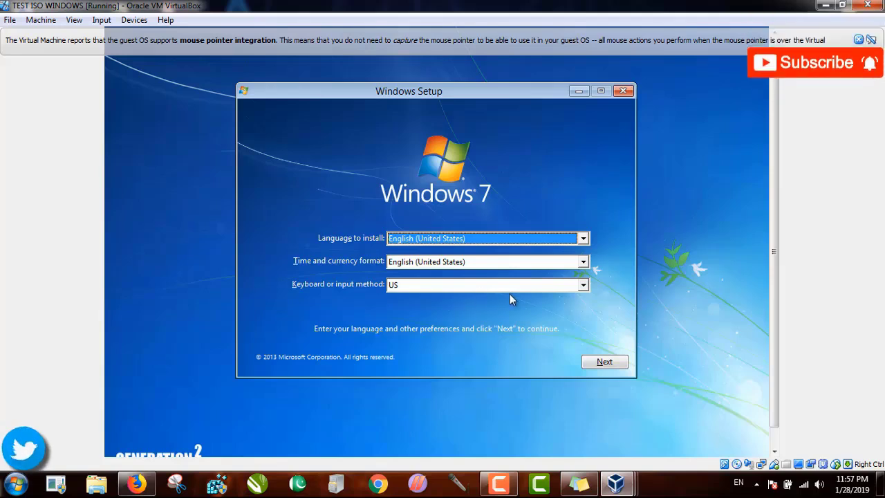
Step: Begin the Windows installation with the English (United States) and US keyboard settings, and choose the Windows 7 Ultimate 64-bit edition
left_click(600, 362)
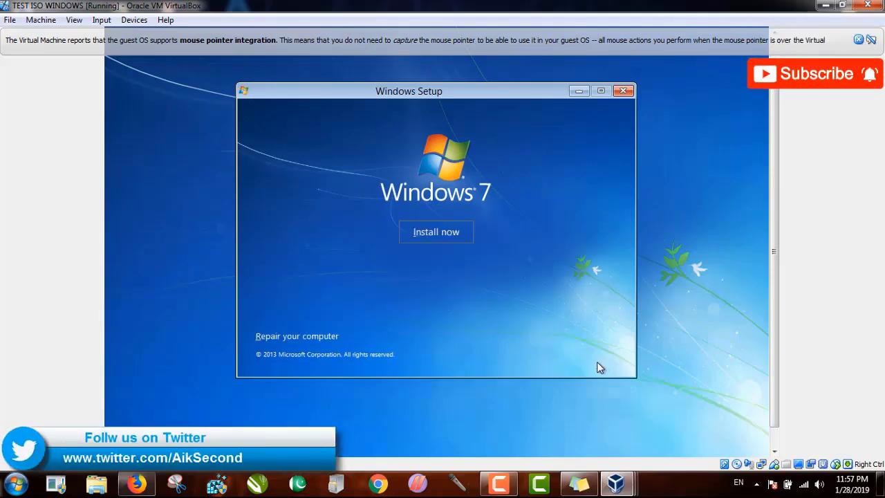
left_click(429, 236)
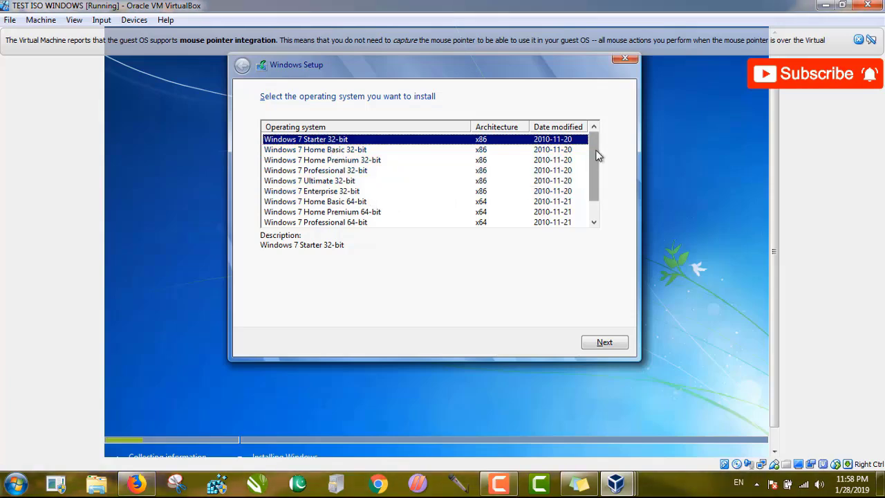
left_click_drag(595, 150, 596, 130)
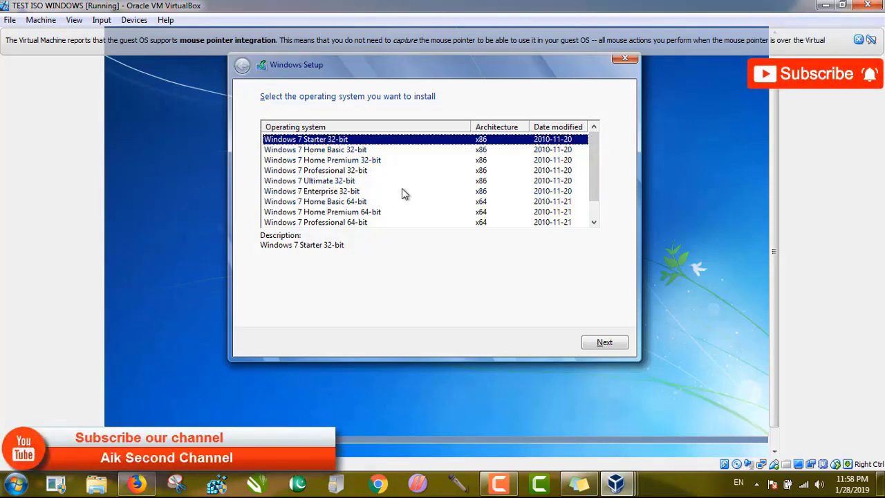
left_click_drag(597, 189, 597, 214)
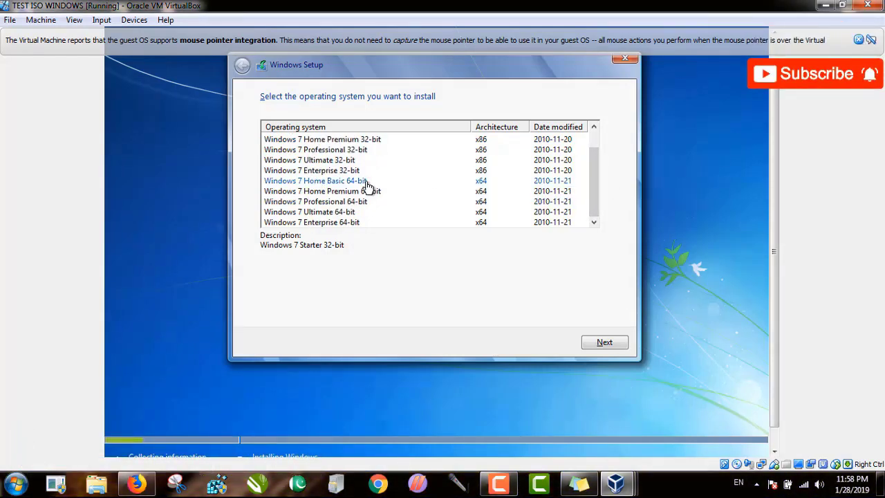
left_click(326, 215)
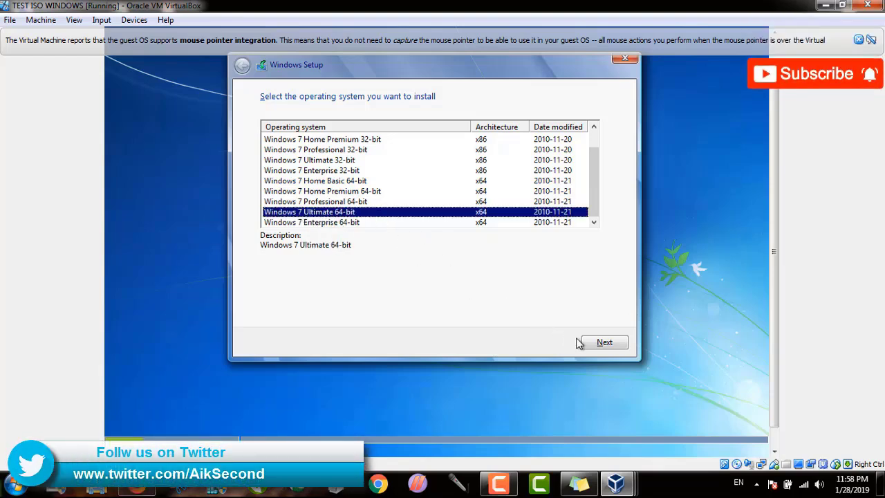
left_click(604, 342)
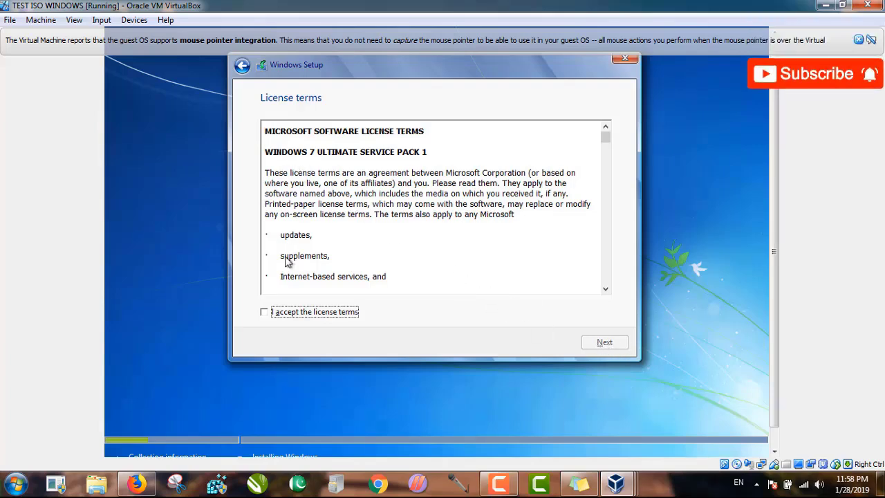
Step: Accept the license terms and choose the Custom: Install Windows only (advanced) installation type
left_click(266, 315)
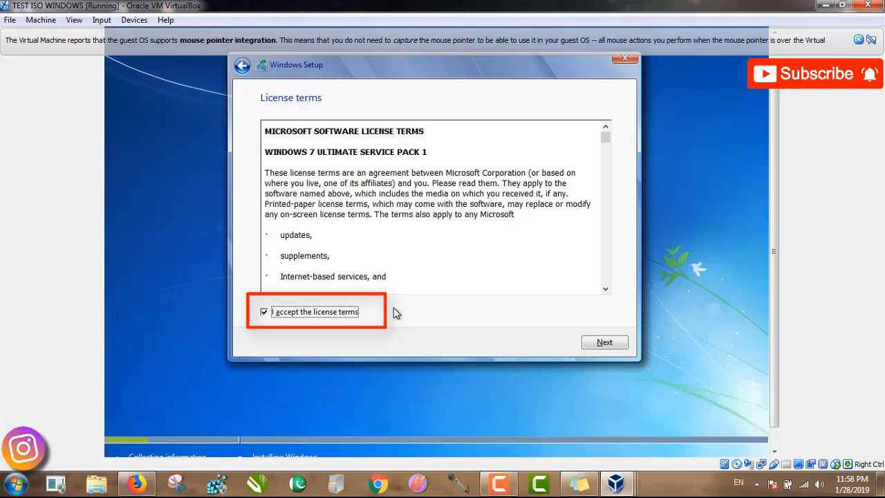
left_click(603, 343)
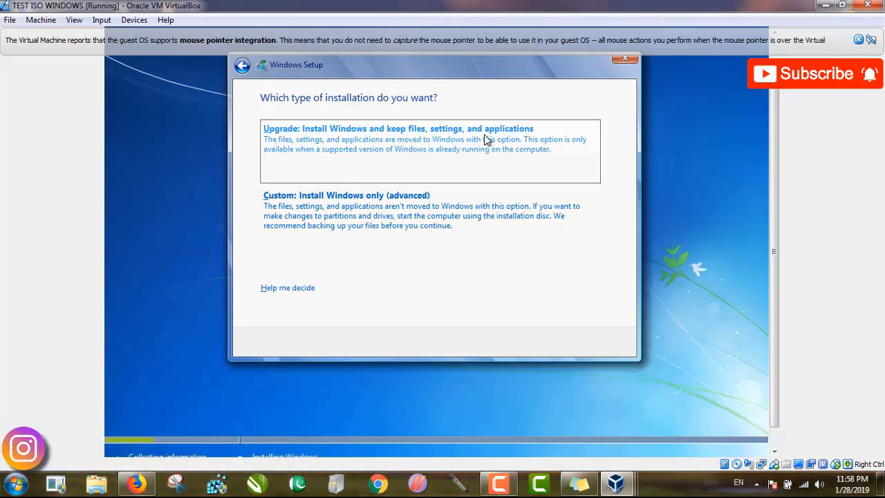
left_click(351, 215)
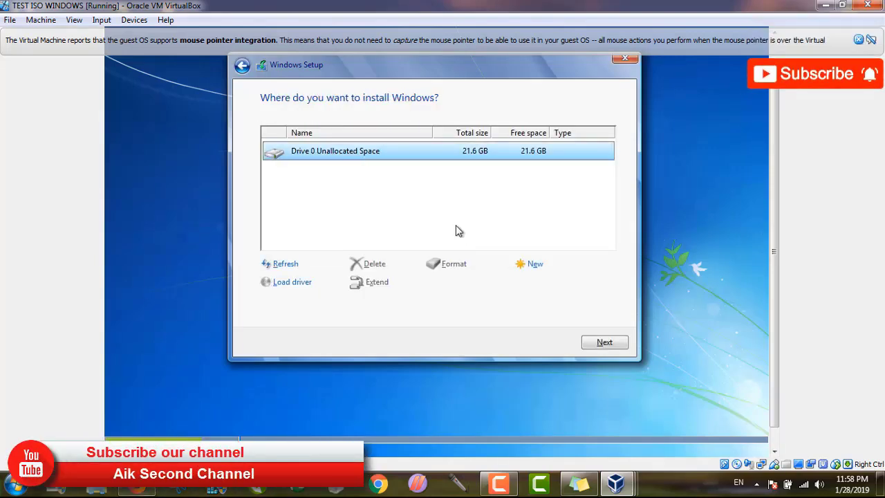
Step: Create a 10000 MB partition in Drive 0's unallocated space, allowing Windows to add its system partitions
left_click(536, 266)
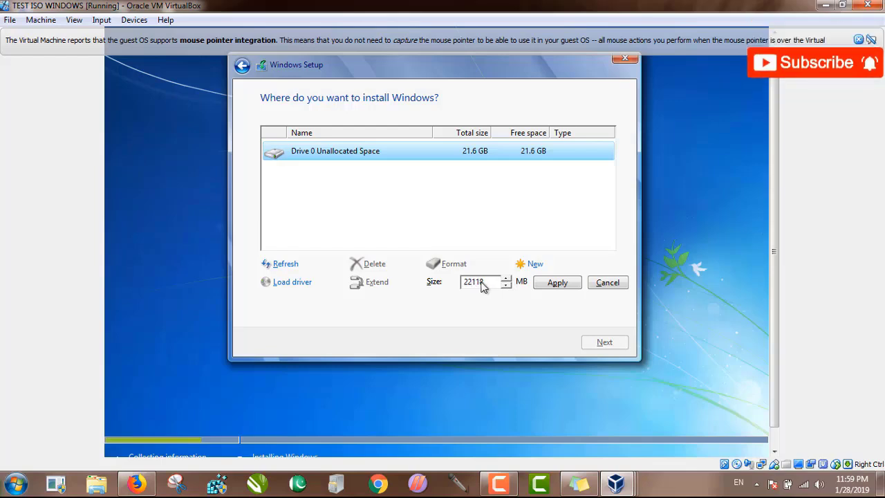
left_click_drag(488, 284, 462, 285)
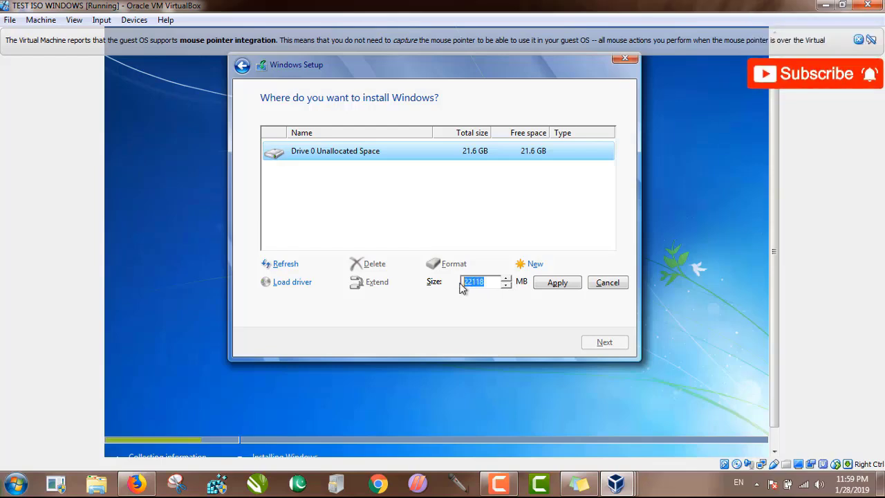
type("10000")
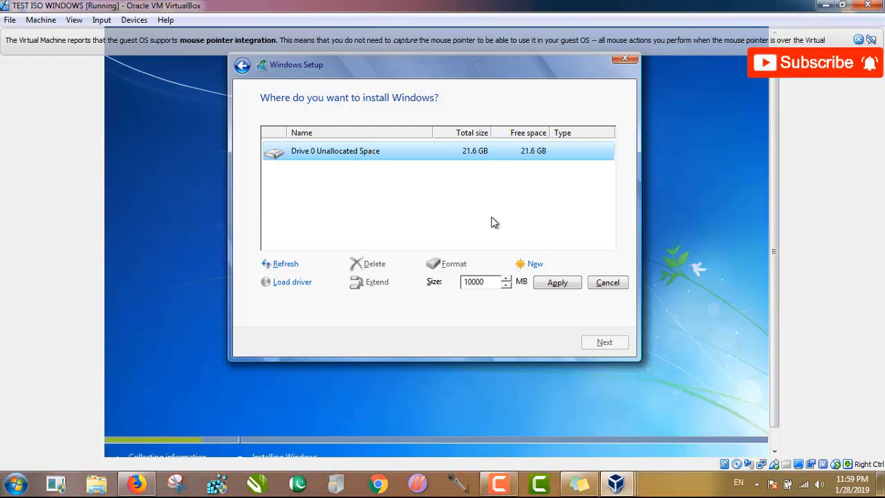
left_click(560, 282)
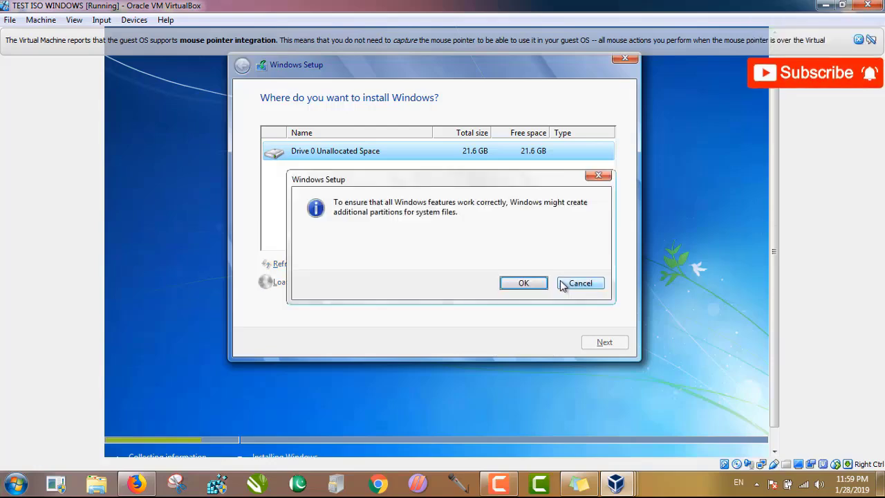
left_click(523, 283)
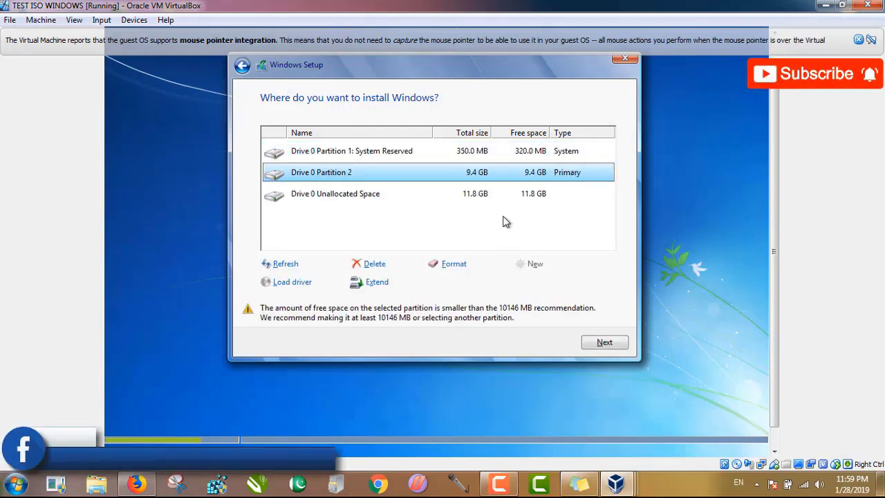
Step: Create a 12117 MB partition from the remaining unallocated space on Drive 0, and select Drive 0 Partition 2 as the installation target
left_click(437, 198)
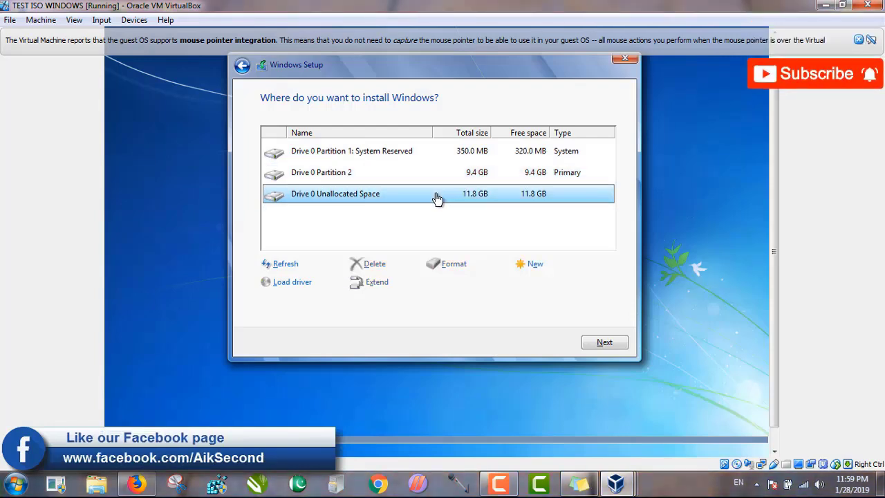
left_click(533, 266)
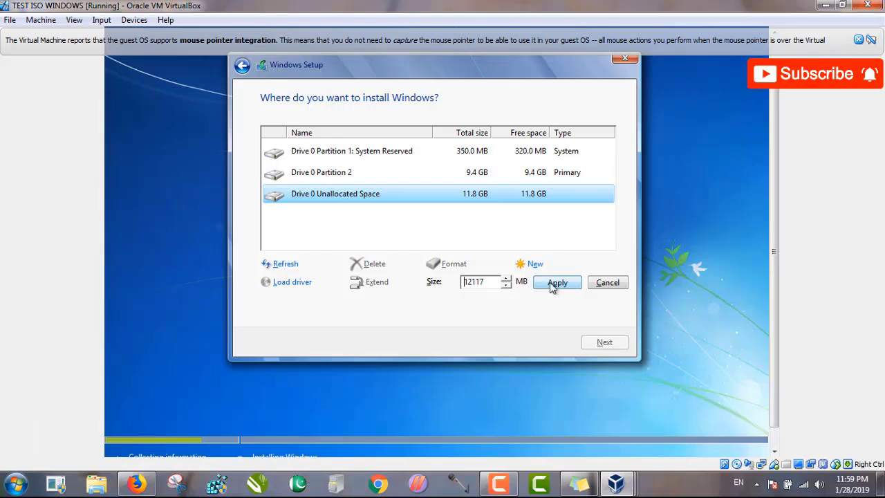
left_click(447, 178)
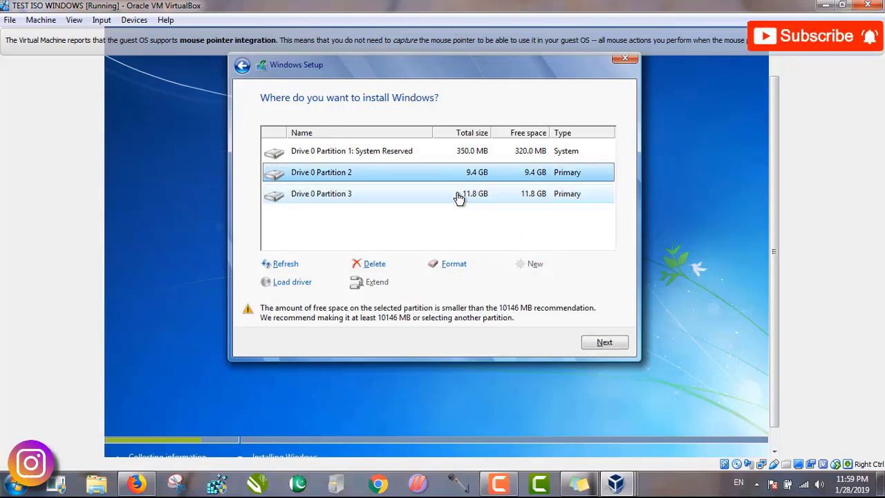
left_click(460, 198)
left_click(456, 178)
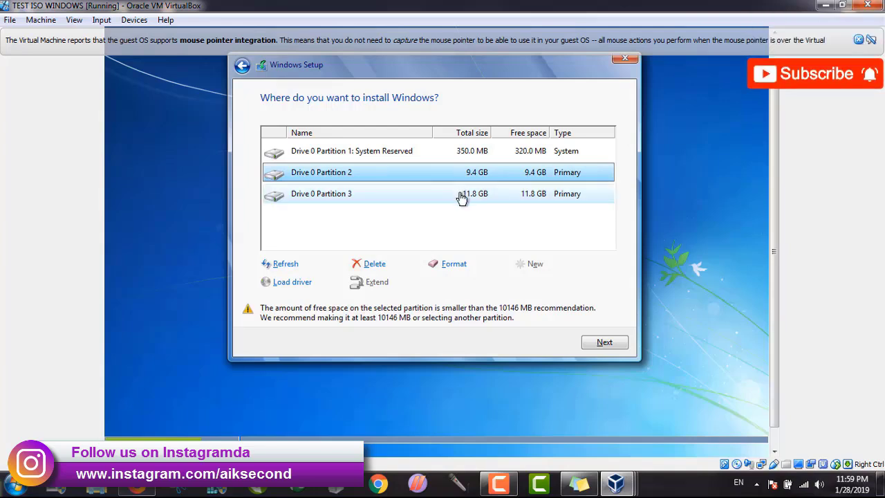
Step: Install Windows on Drive 0 Partition 3, and dismiss the virtual machine's mouse pointer integration message while Windows starts
left_click(462, 198)
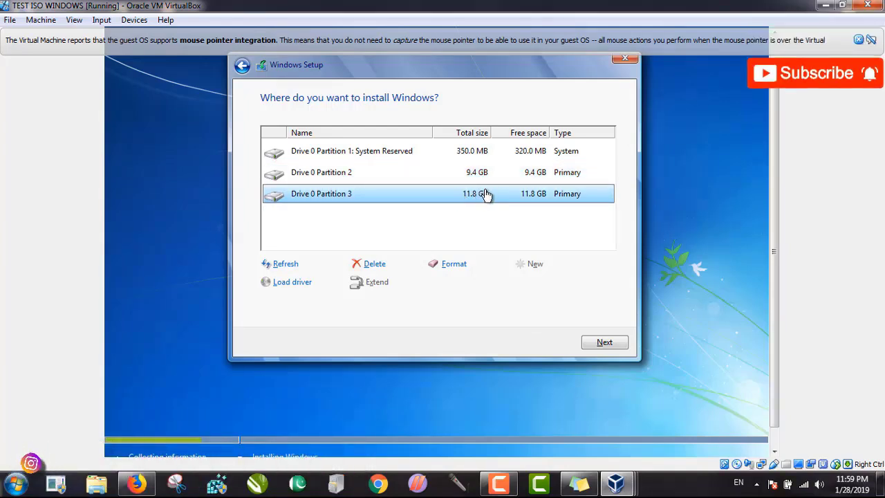
left_click(602, 345)
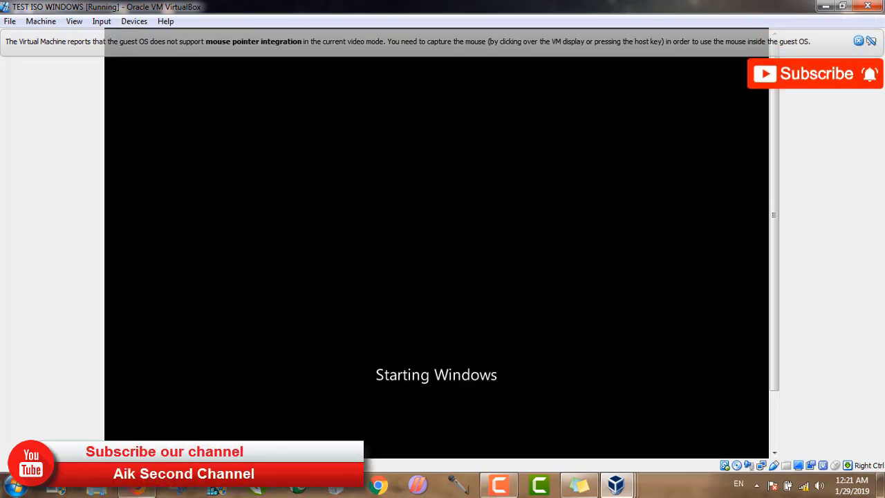
mouse_move(504, 490)
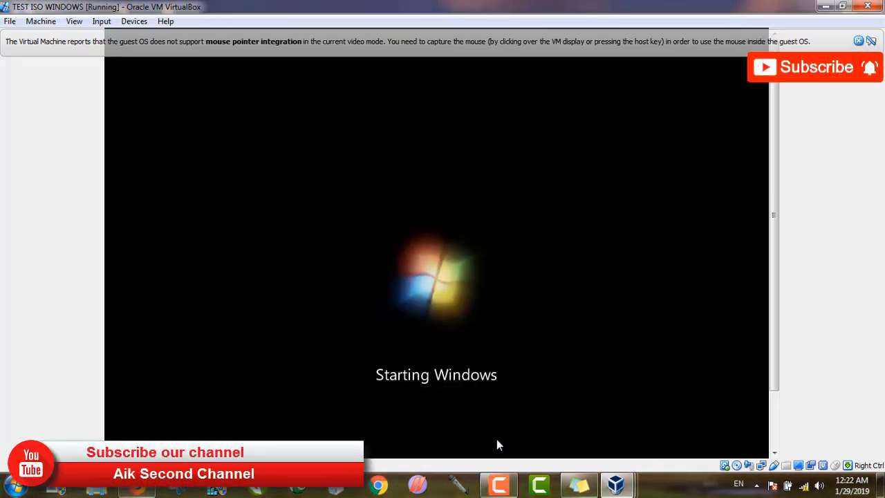
left_click(859, 42)
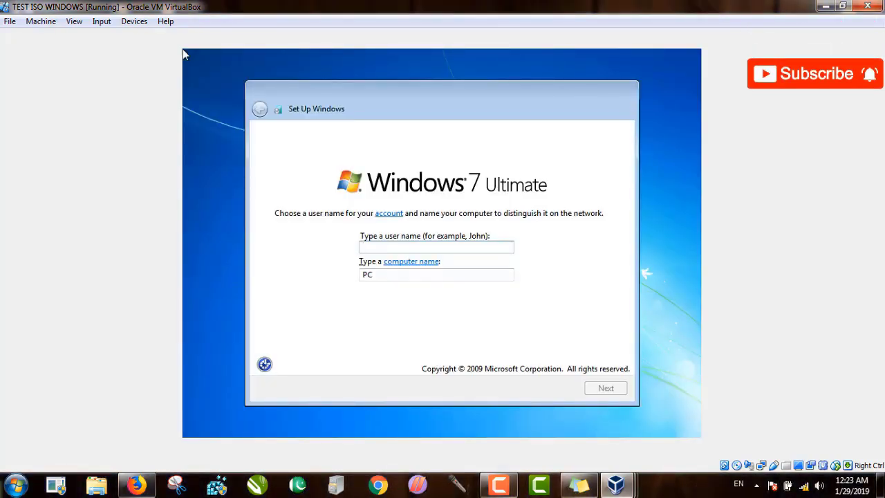
Step: Enter the account's user name, keep the suggested computer name, and leave the account password and hint blank
type("khurram")
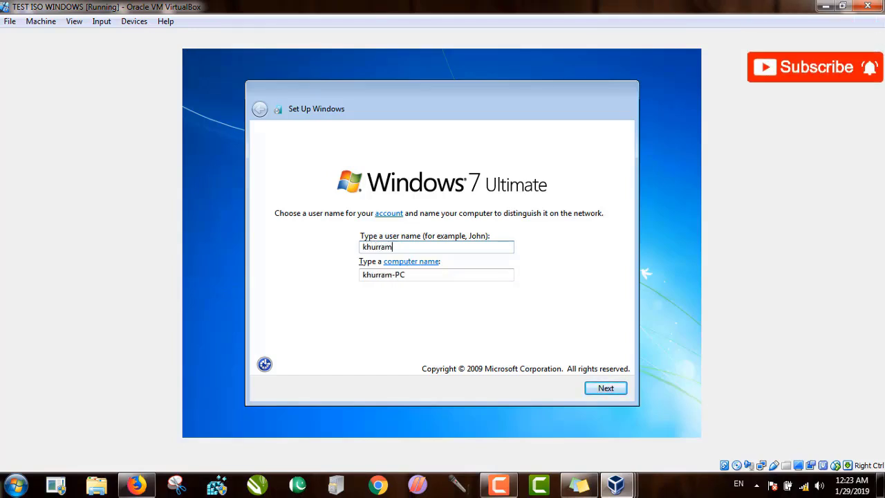
left_click(604, 389)
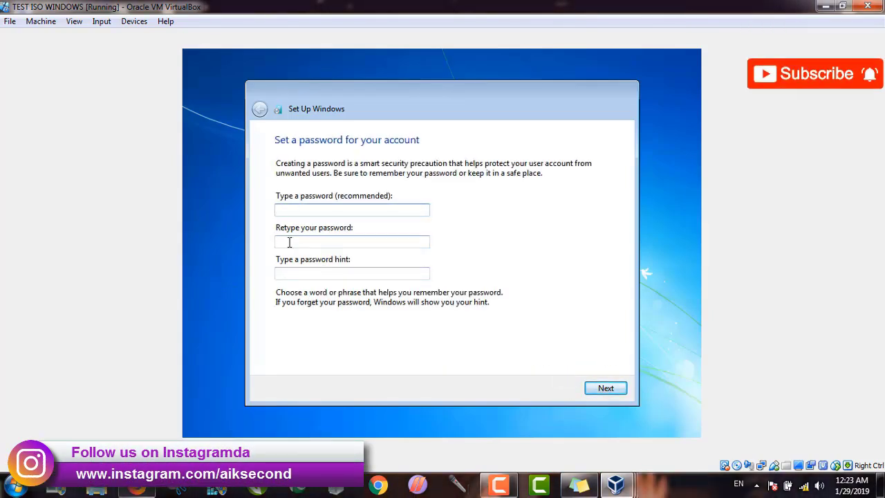
left_click(606, 390)
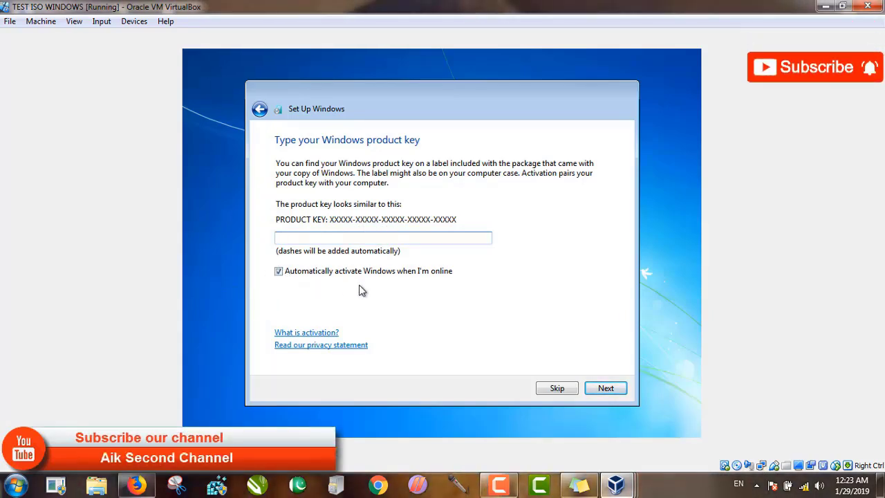
Step: Continue without a product key and with automatic online activation turned off, and choose Ask me later for the update settings
left_click(279, 271)
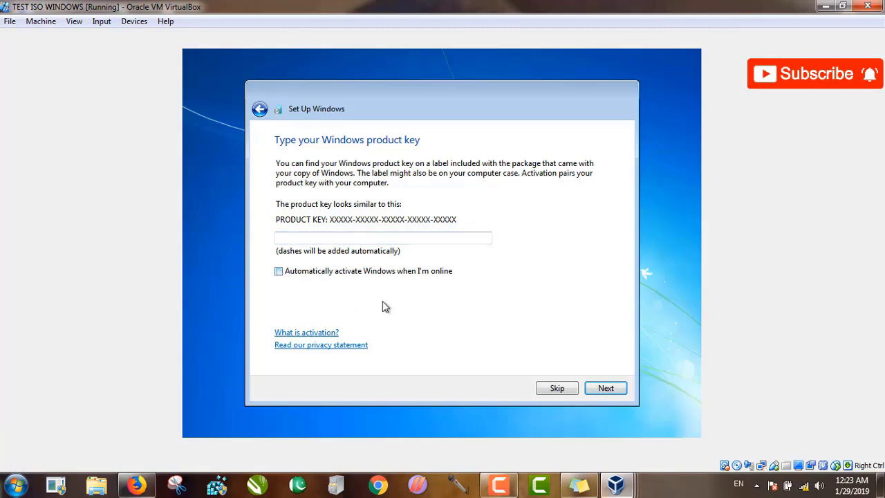
left_click(604, 389)
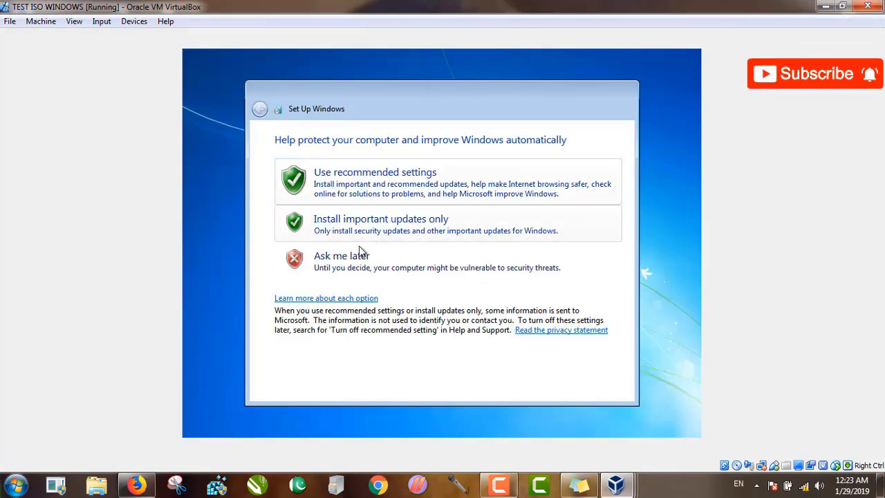
left_click(391, 269)
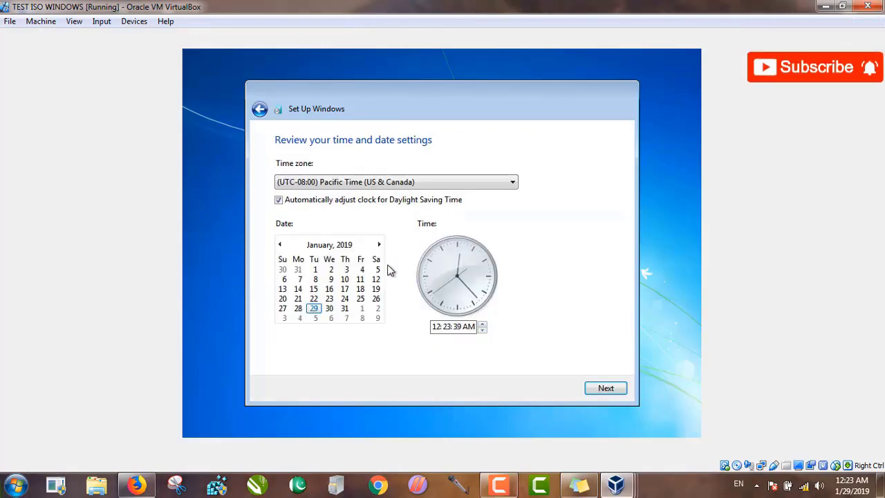
Step: Set the time zone to (UTC+05:00) Islamabad, Karachi and accept the date and time settings
left_click(506, 185)
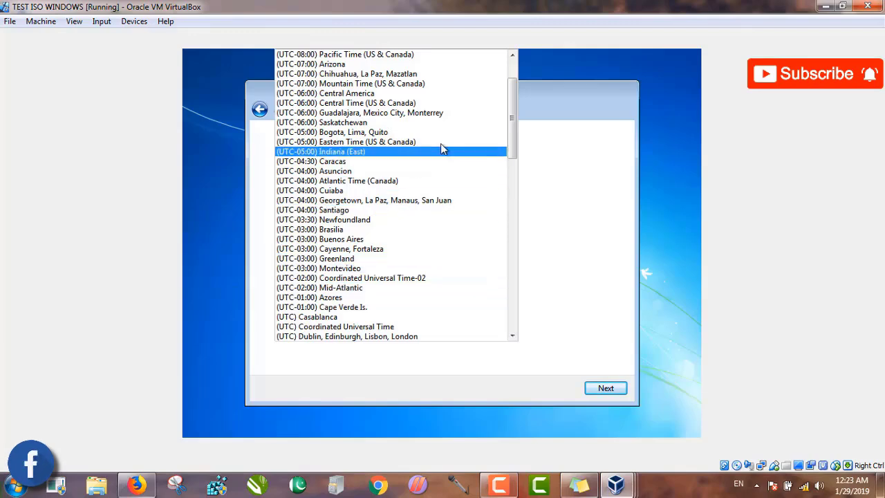
left_click_drag(513, 140, 512, 243)
left_click(401, 191)
left_click(345, 181)
left_click_drag(345, 181, 301, 243)
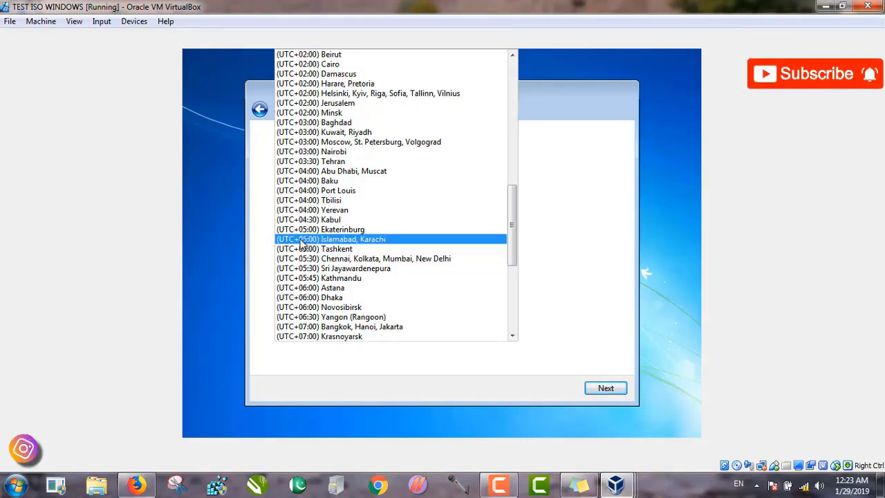
left_click(368, 240)
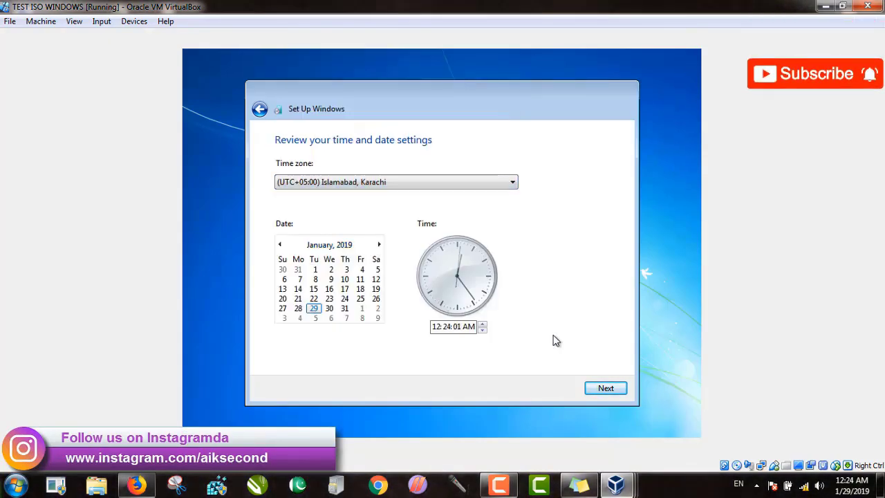
left_click(607, 390)
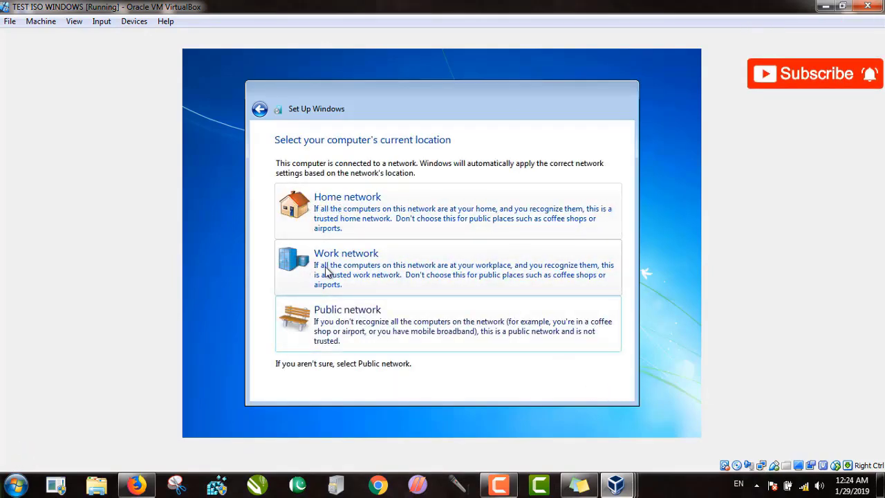
Step: Choose Home network as the computer's location, and dismiss the mouse pointer integration message during the restart
left_click(343, 214)
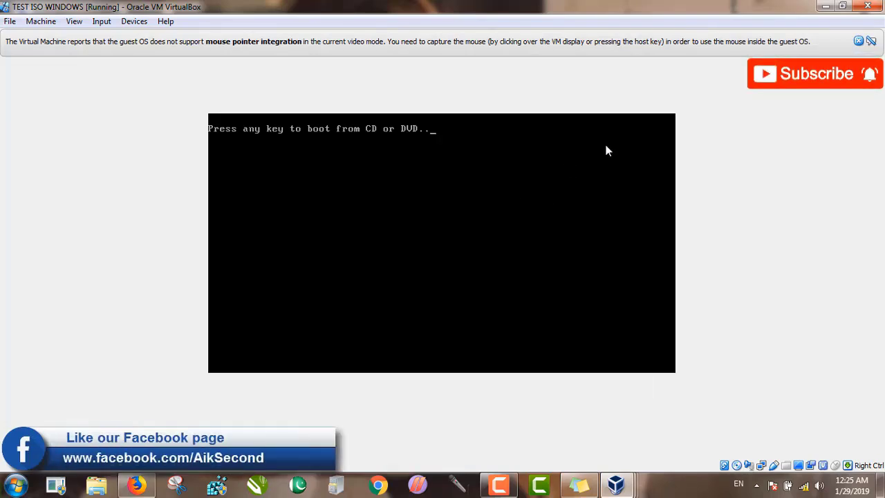
left_click(858, 41)
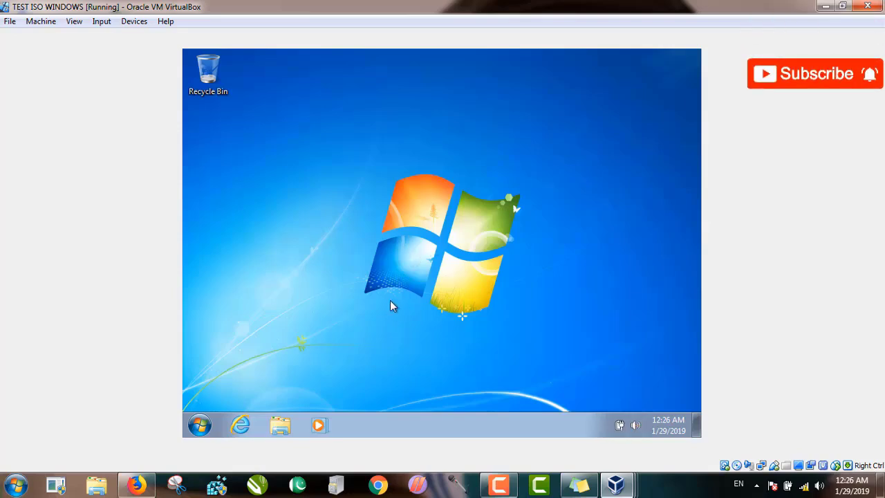
Step: Open the context options for the guest Windows 7 desktop
right_click(348, 187)
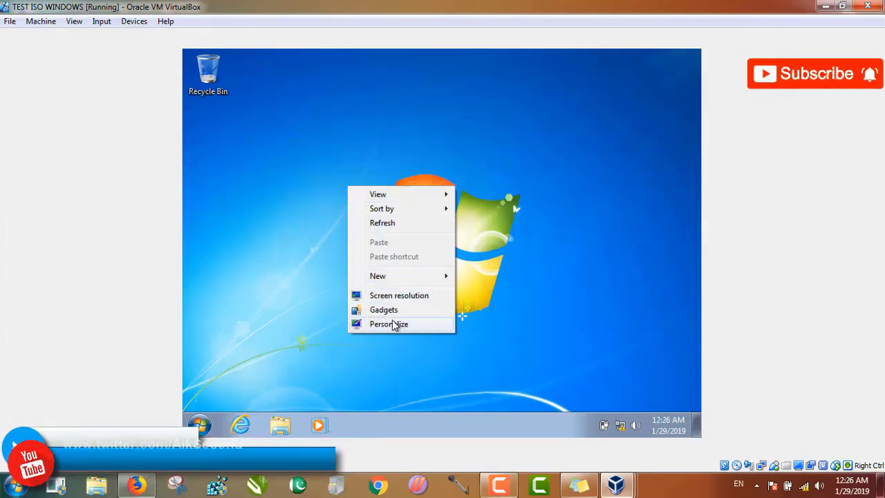